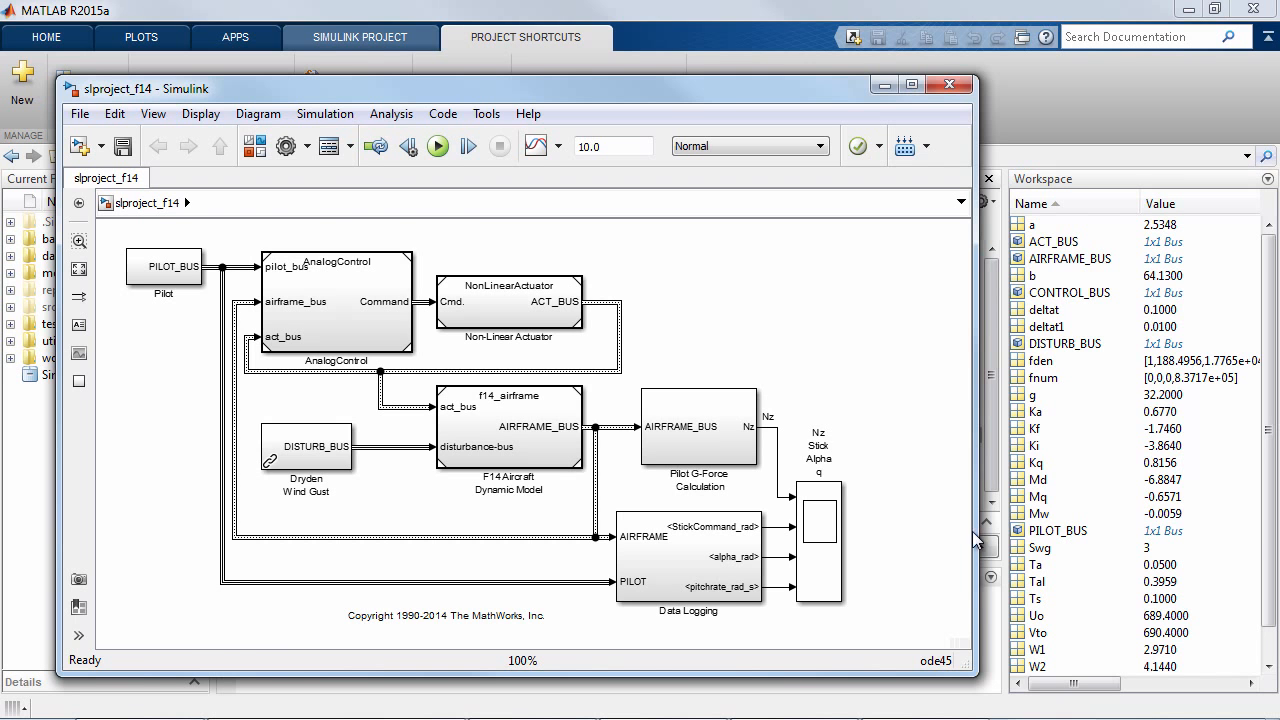
- Find the variables referenced by the slproject_f14 model and review the list in the Model Explorer, closing it when done
{"action": "left_click", "coordinate": [352, 148]}
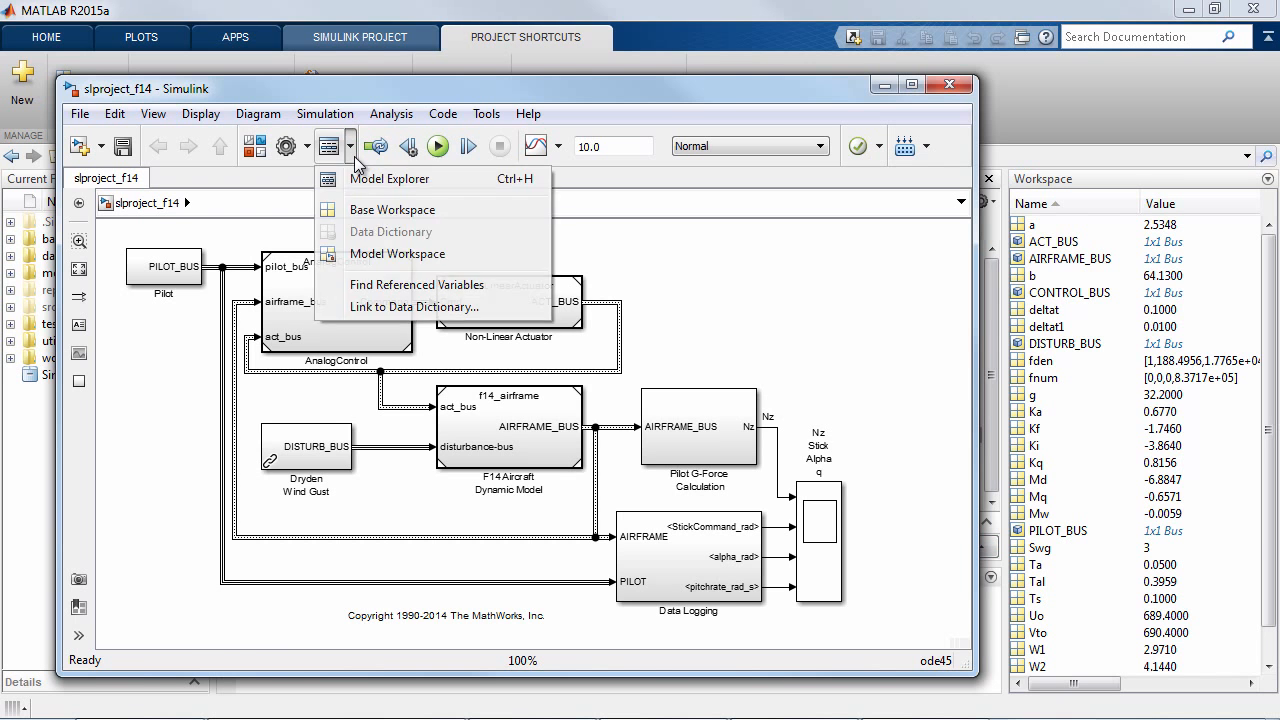
{"action": "left_click", "coordinate": [348, 285]}
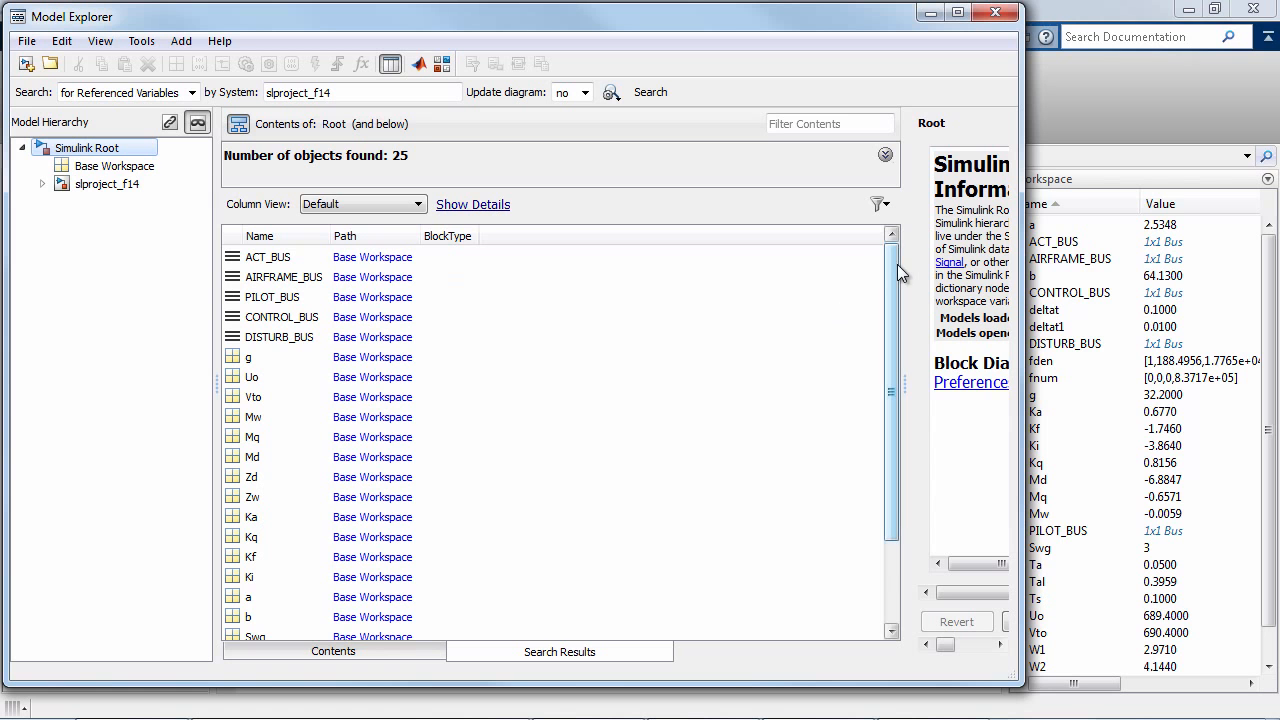
{"action": "mouse_move", "coordinate": [895, 263]}
{"action": "left_mouse_down"}
{"action": "mouse_move", "coordinate": [920, 386]}
{"action": "mouse_move", "coordinate": [910, 255]}
{"action": "left_mouse_up"}
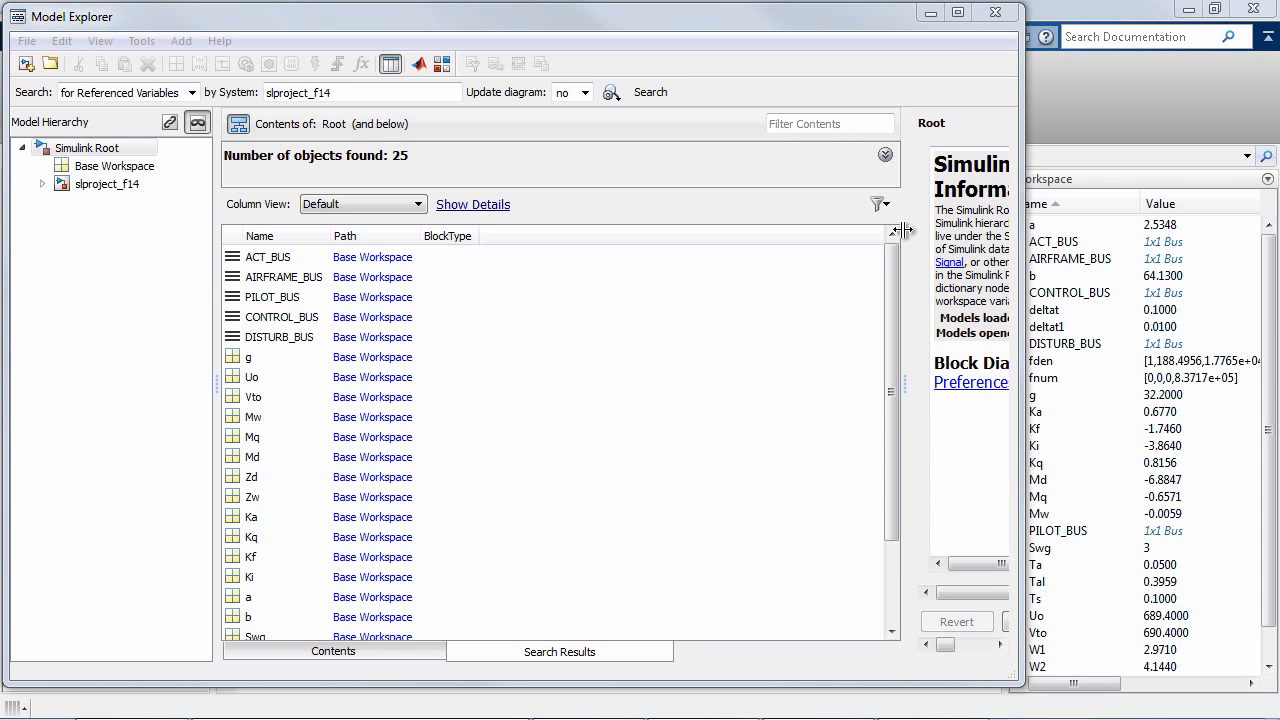
{"action": "left_click", "coordinate": [995, 12]}
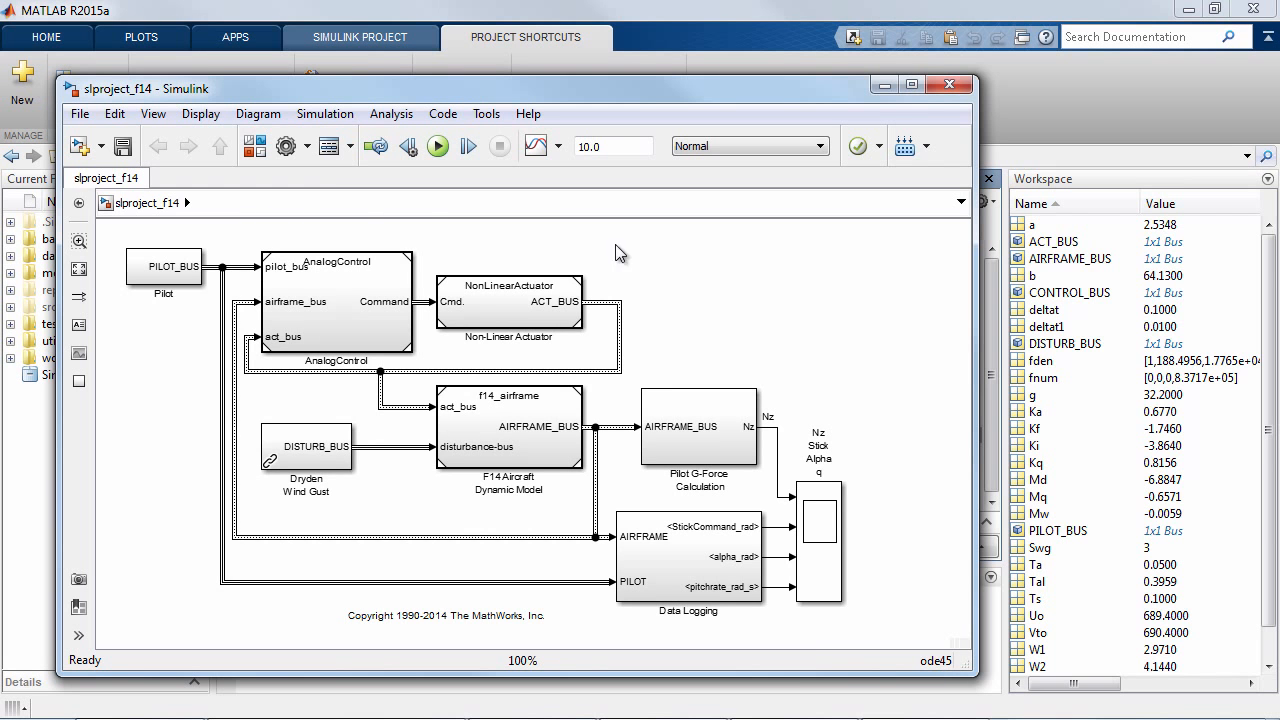
- Set slproject_f14's design data source to a new data dictionary named Aircraft_data, saved in the airframe2 project's data folder
{"action": "left_click", "coordinate": [350, 146]}
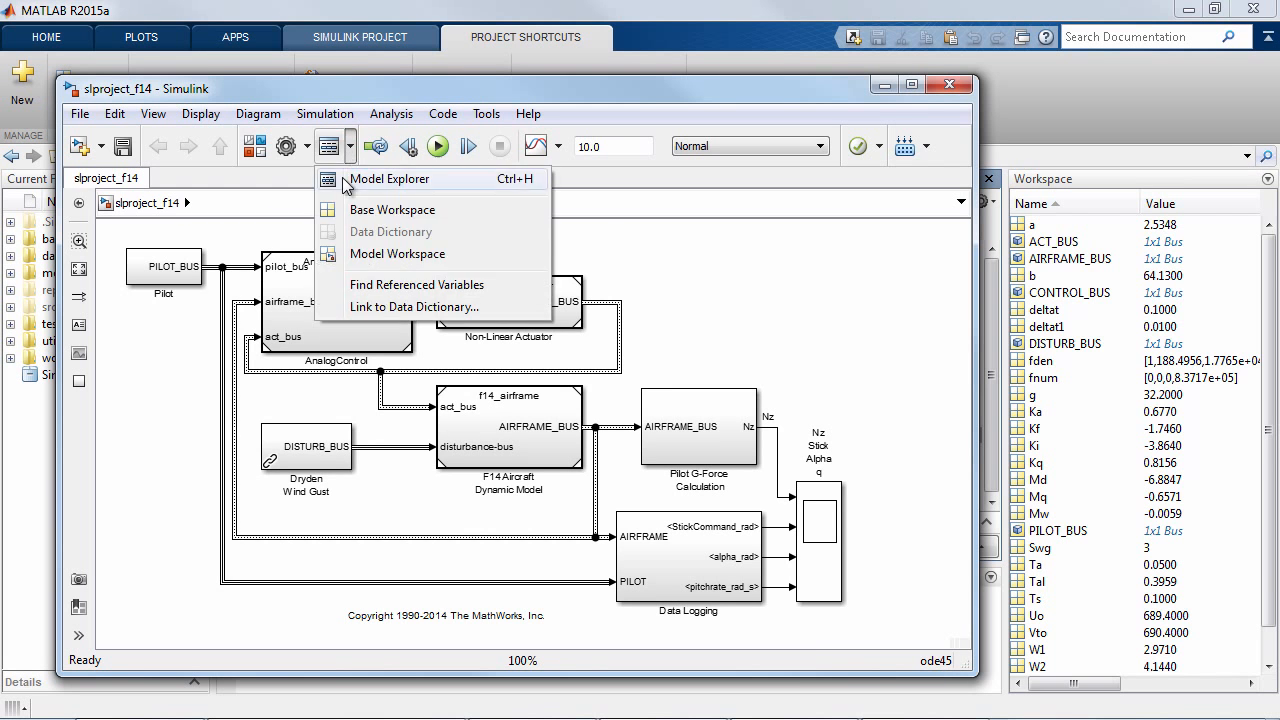
{"action": "left_click", "coordinate": [336, 307]}
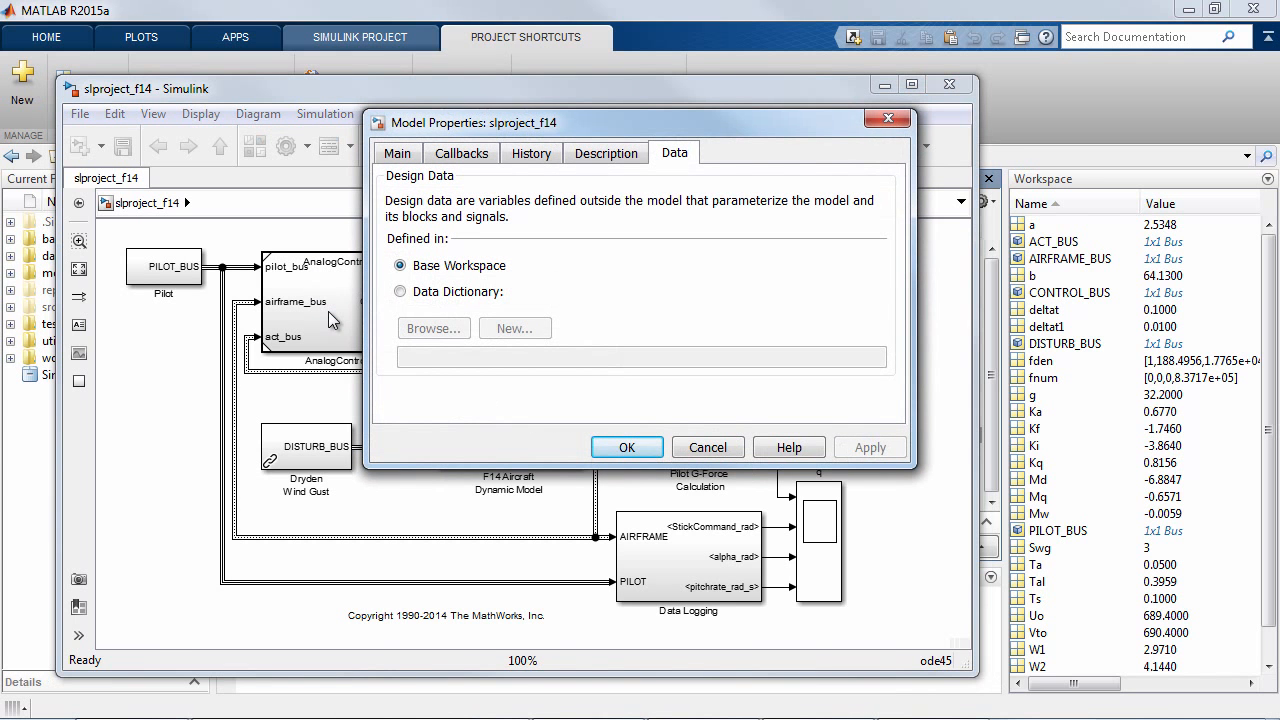
{"action": "left_click", "coordinate": [400, 292]}
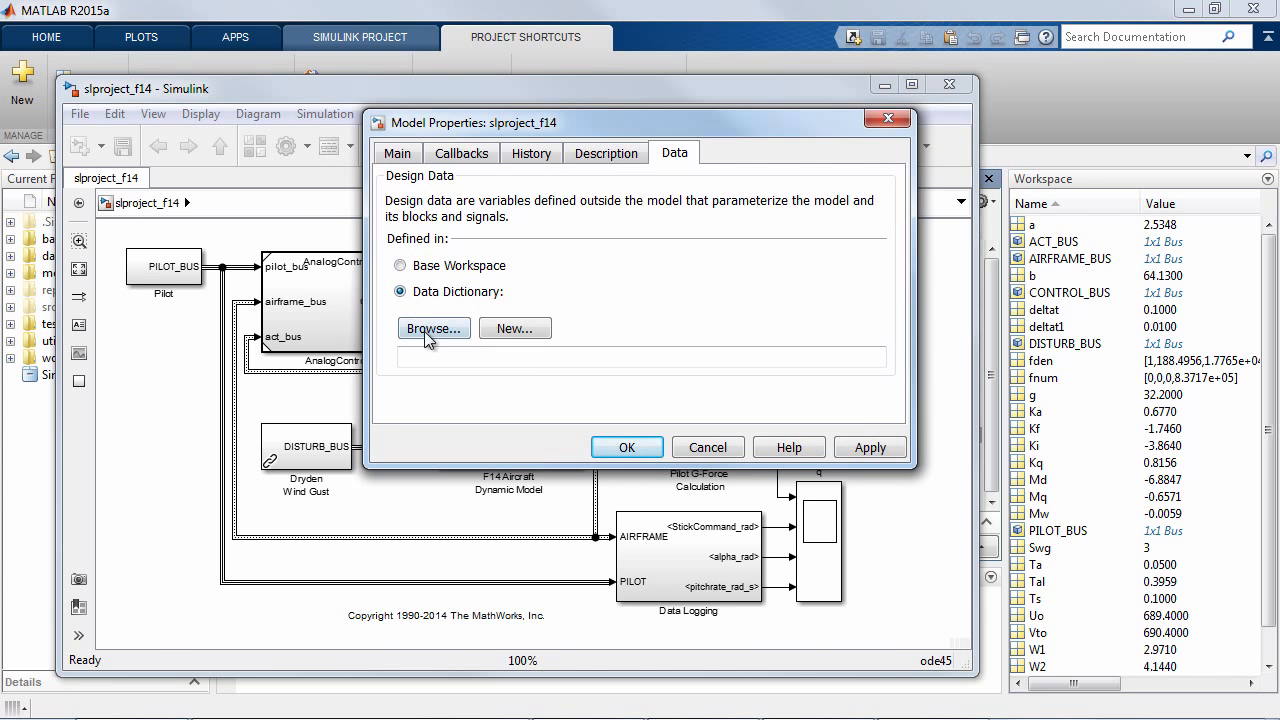
{"action": "type", "text": "Air"}
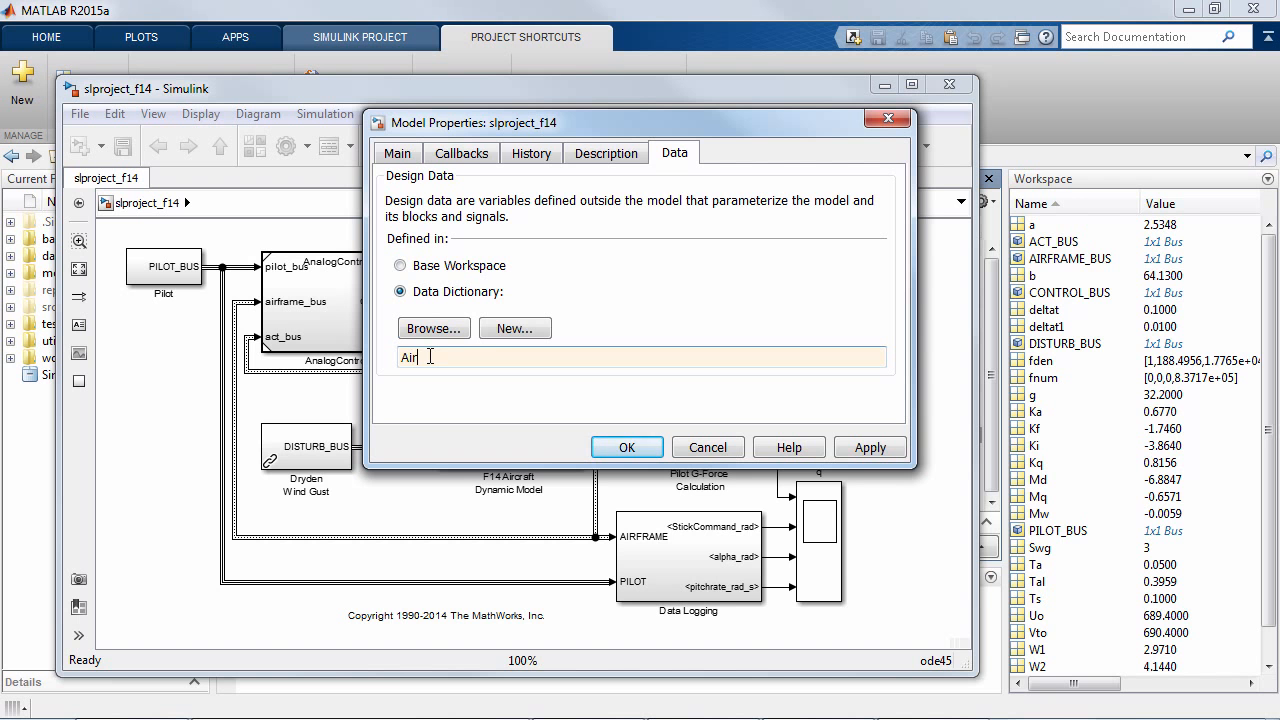
{"action": "type", "text": "craft_data"}
{"action": "left_click", "coordinate": [545, 330]}
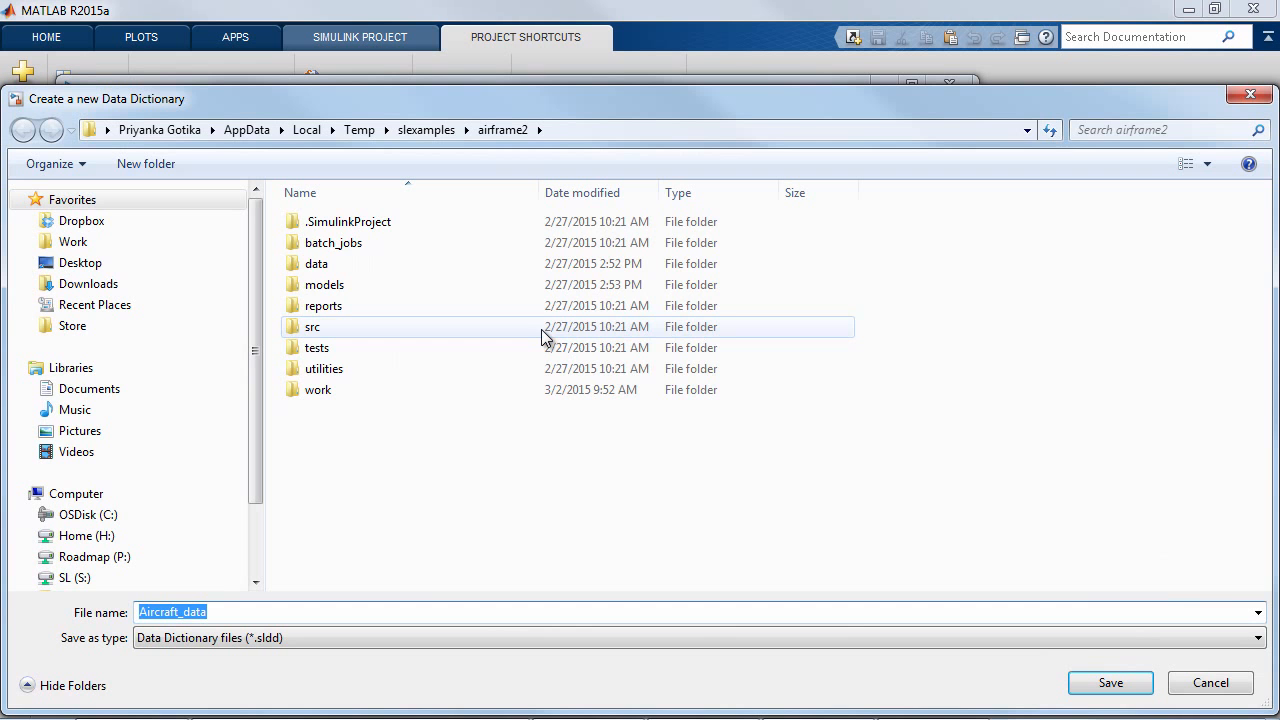
{"action": "double_click", "coordinate": [423, 264]}
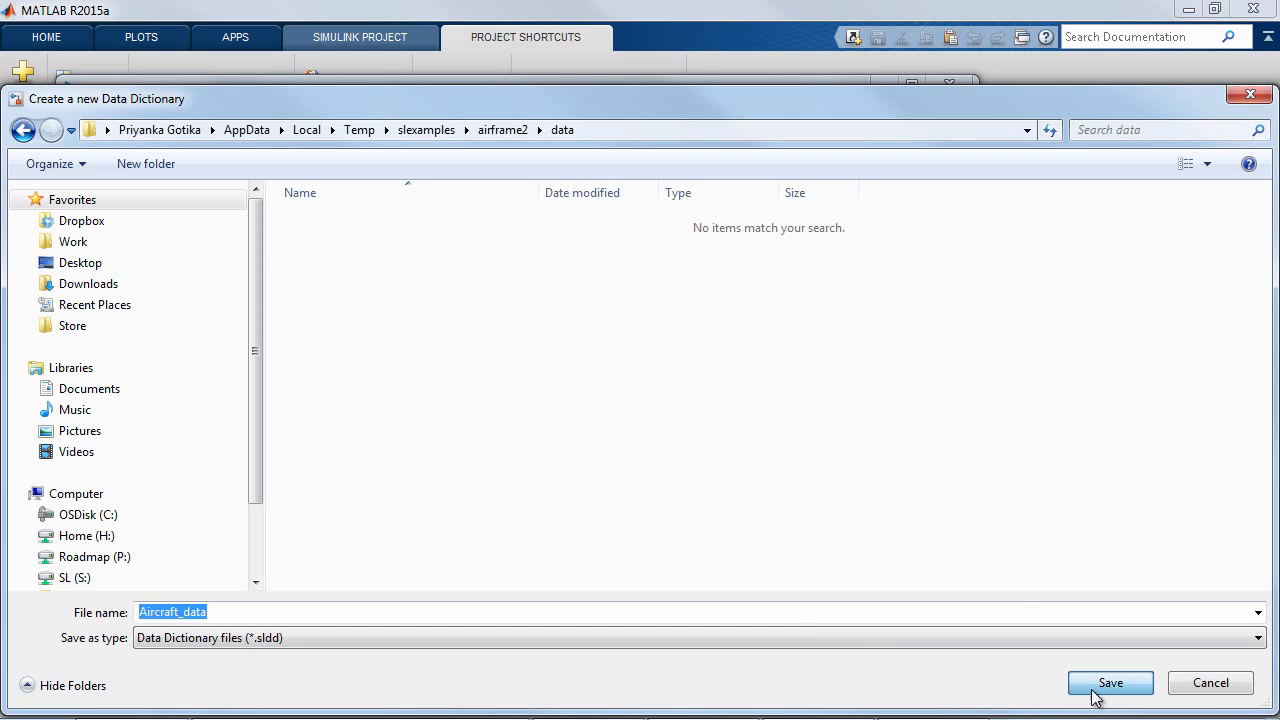
{"action": "left_click", "coordinate": [1095, 686]}
- Apply the dictionary link, migrating the referenced base workspace variables into Aircraft_data.sldd and removing the imported items from the base workspace
{"action": "left_click", "coordinate": [869, 448]}
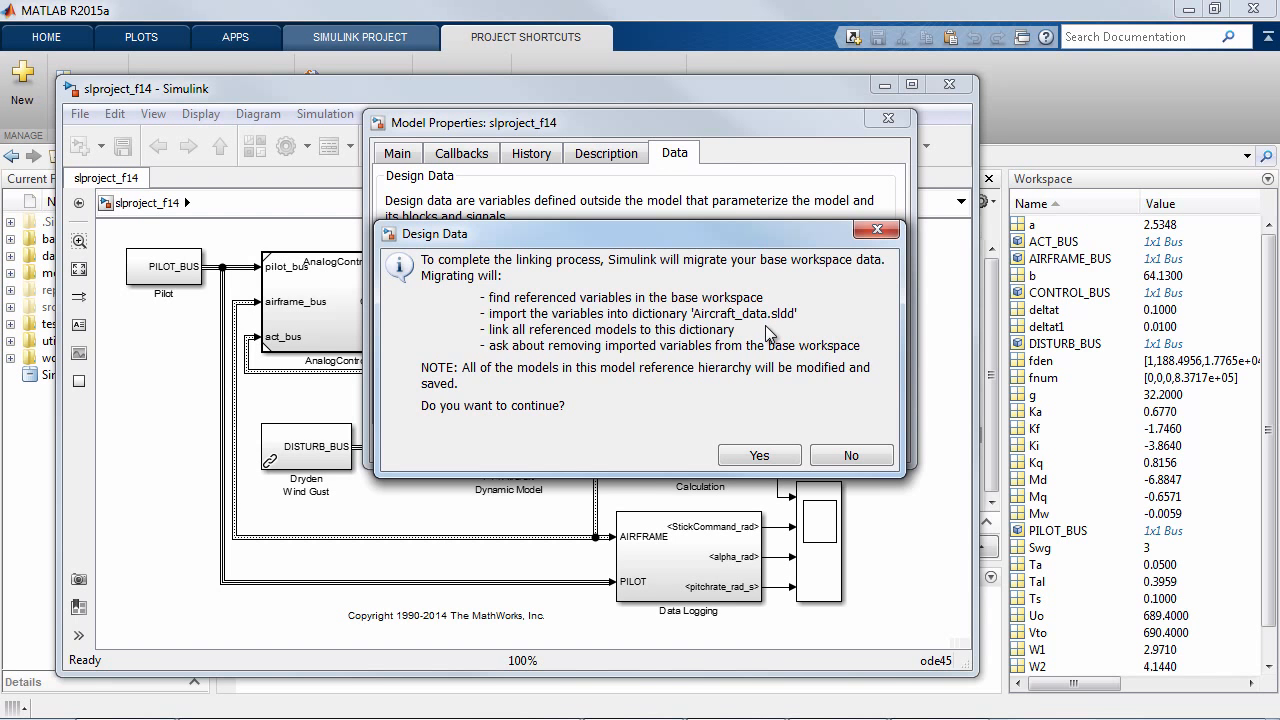
{"action": "left_click", "coordinate": [760, 448]}
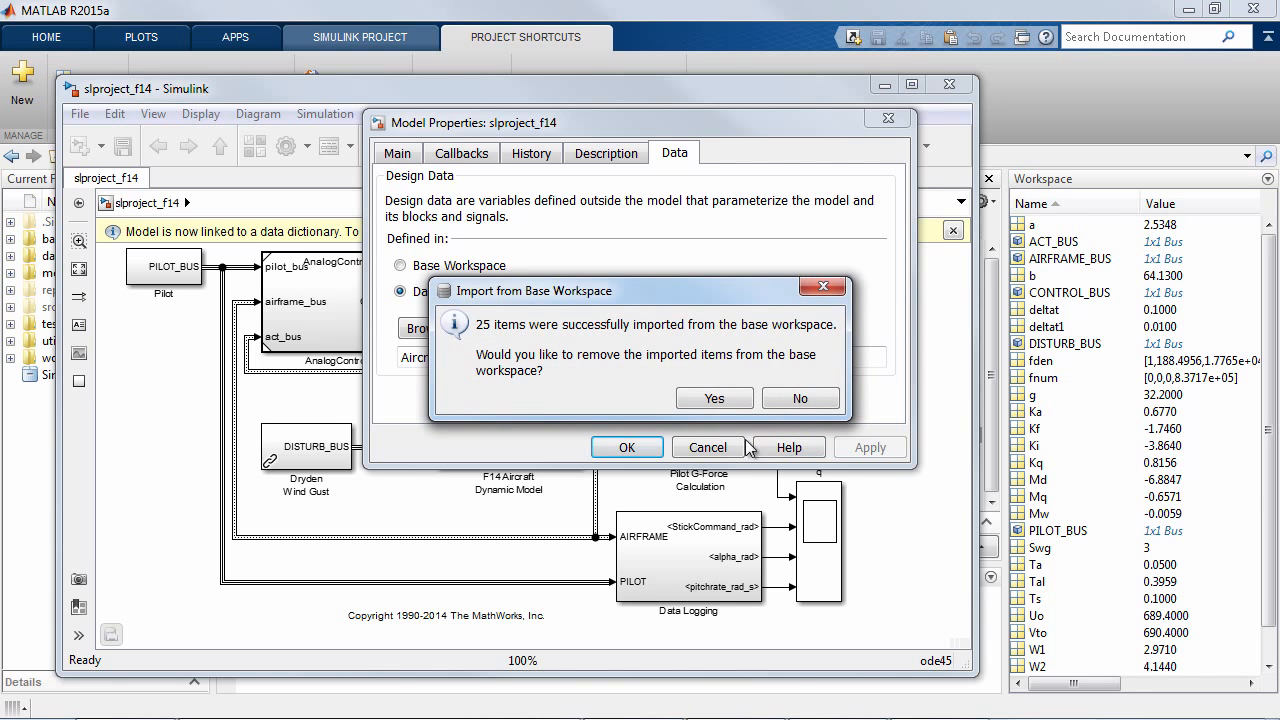
{"action": "left_click", "coordinate": [714, 398]}
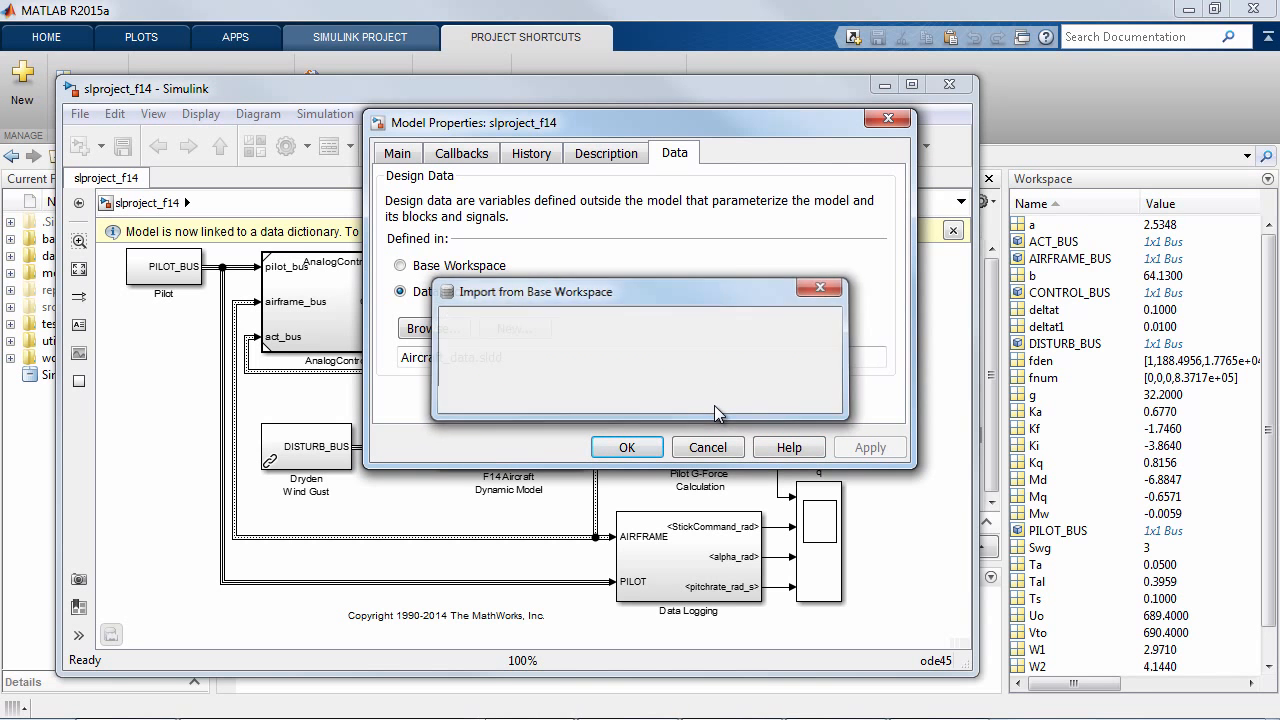
{"action": "left_click", "coordinate": [648, 449]}
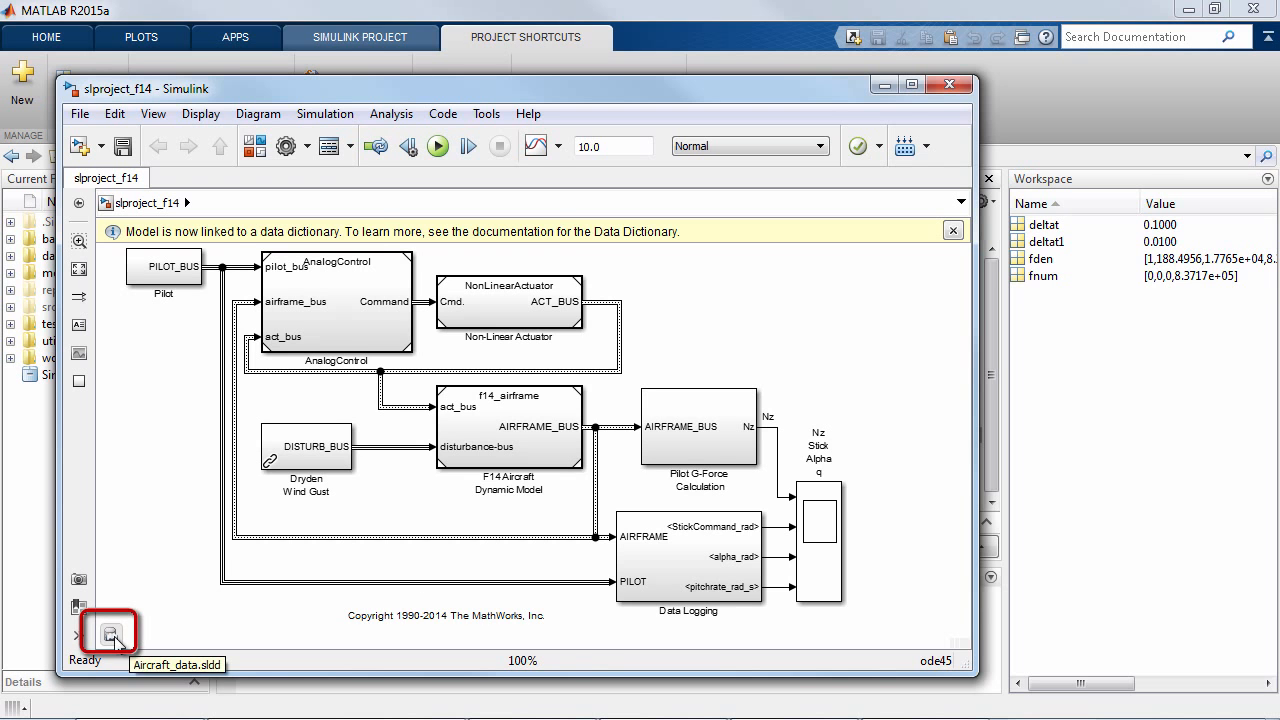
- Open the model's linked data dictionary in a maximized Model Explorer and examine its design data entries
{"action": "left_click", "coordinate": [351, 146]}
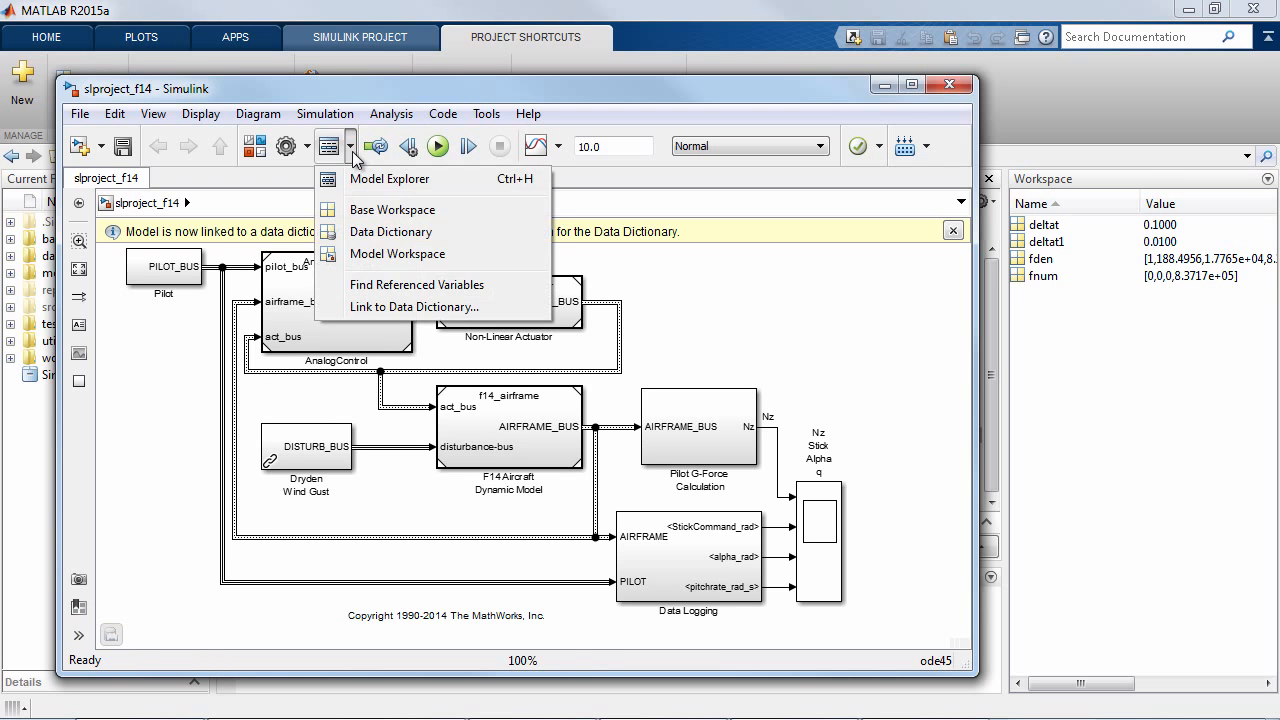
{"action": "left_click", "coordinate": [338, 240]}
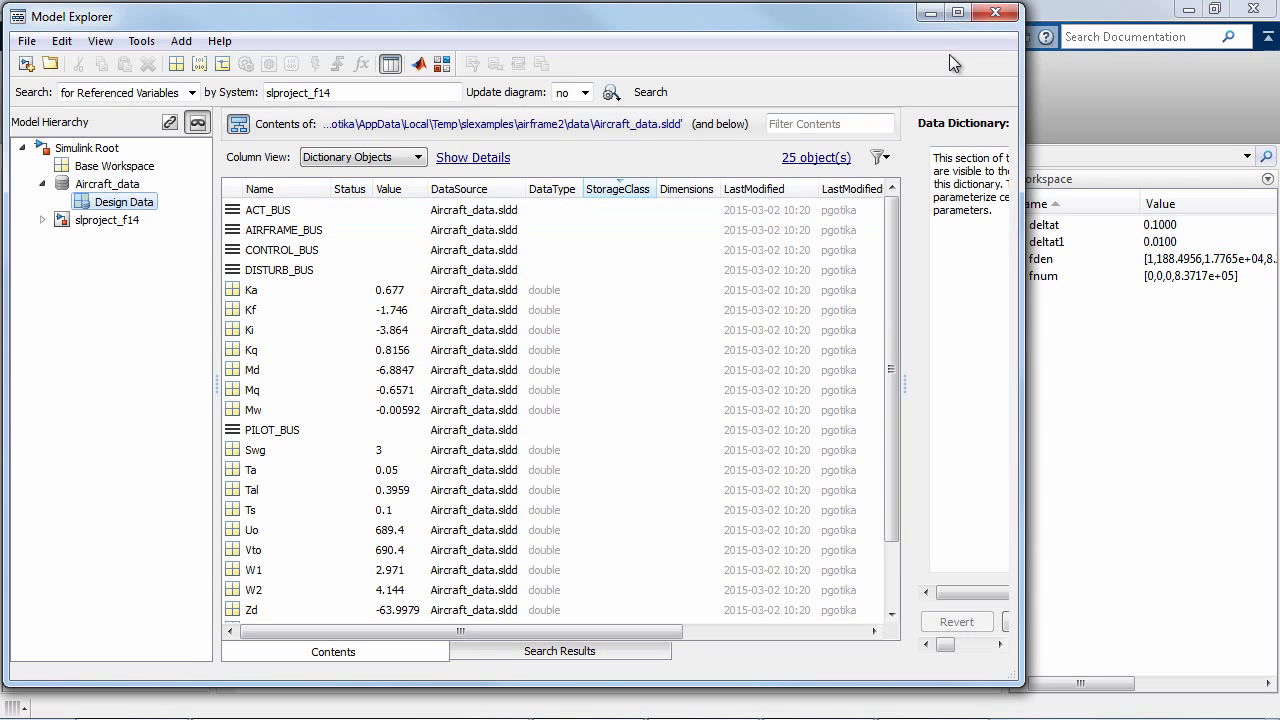
{"action": "left_click", "coordinate": [957, 13]}
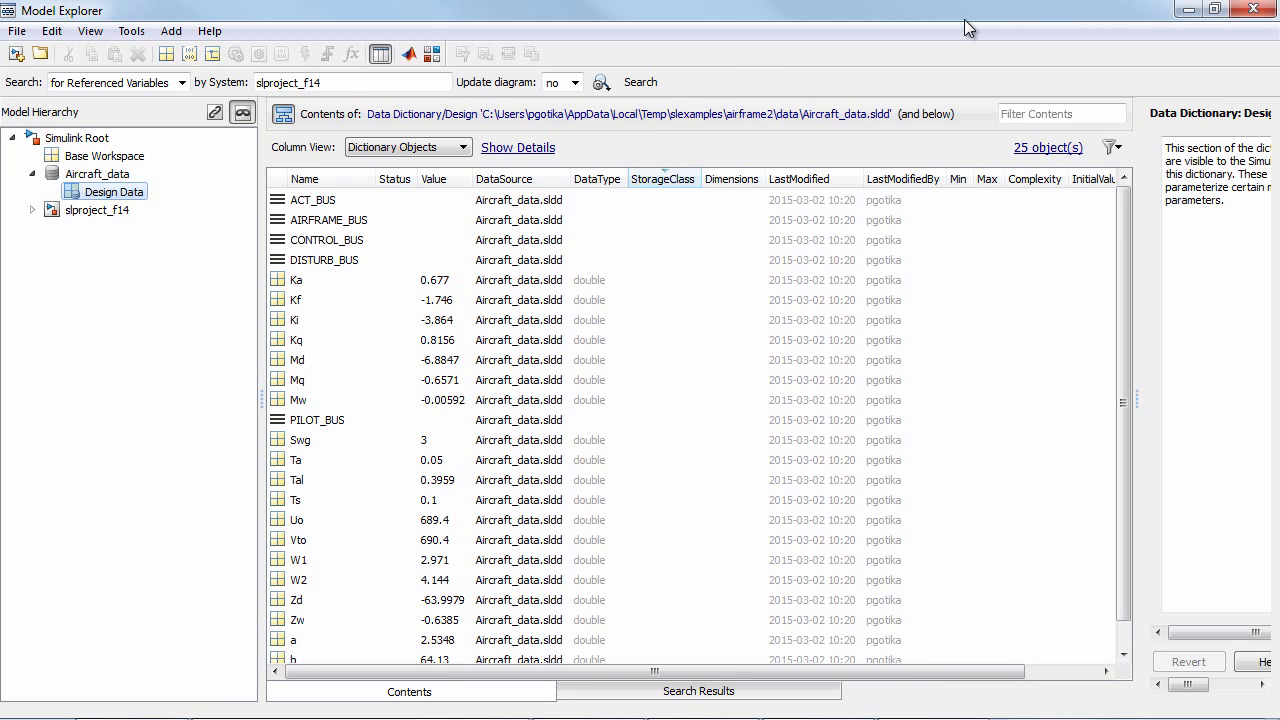
{"action": "left_click_drag", "start_coordinate": [262, 230], "coordinate": [216, 225]}
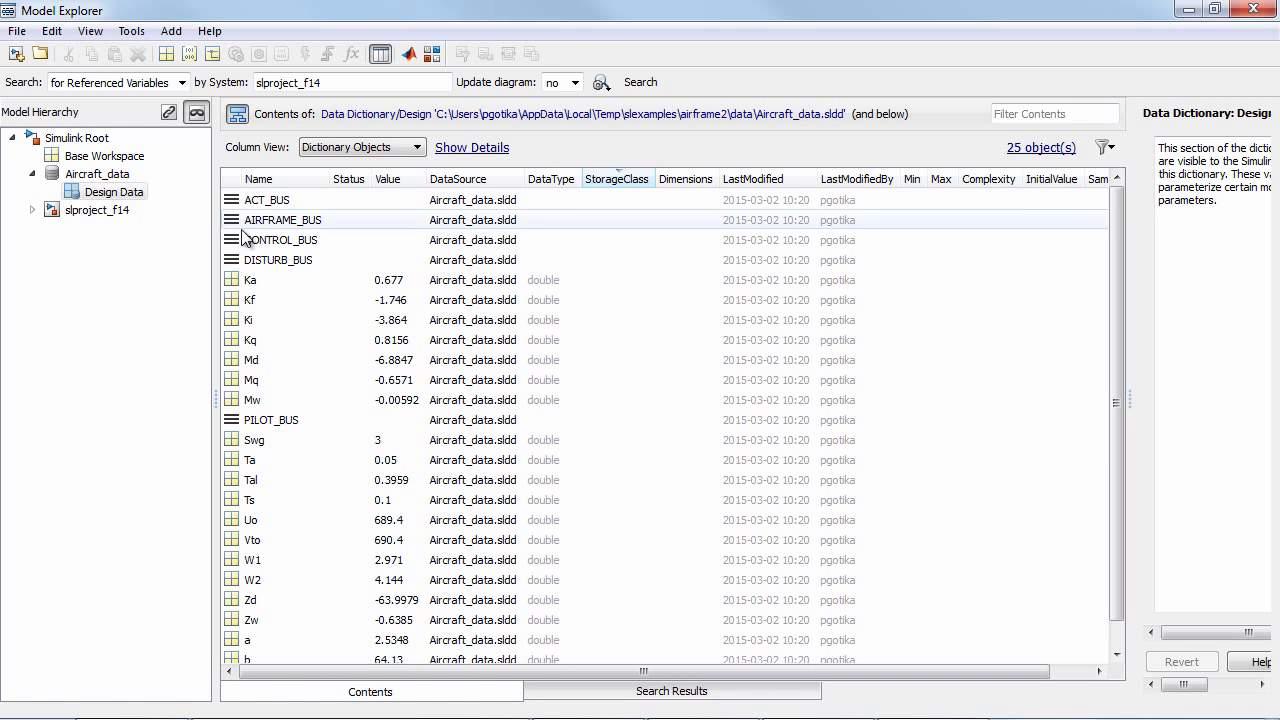
{"action": "left_click_drag", "start_coordinate": [1116, 223], "coordinate": [1123, 192]}
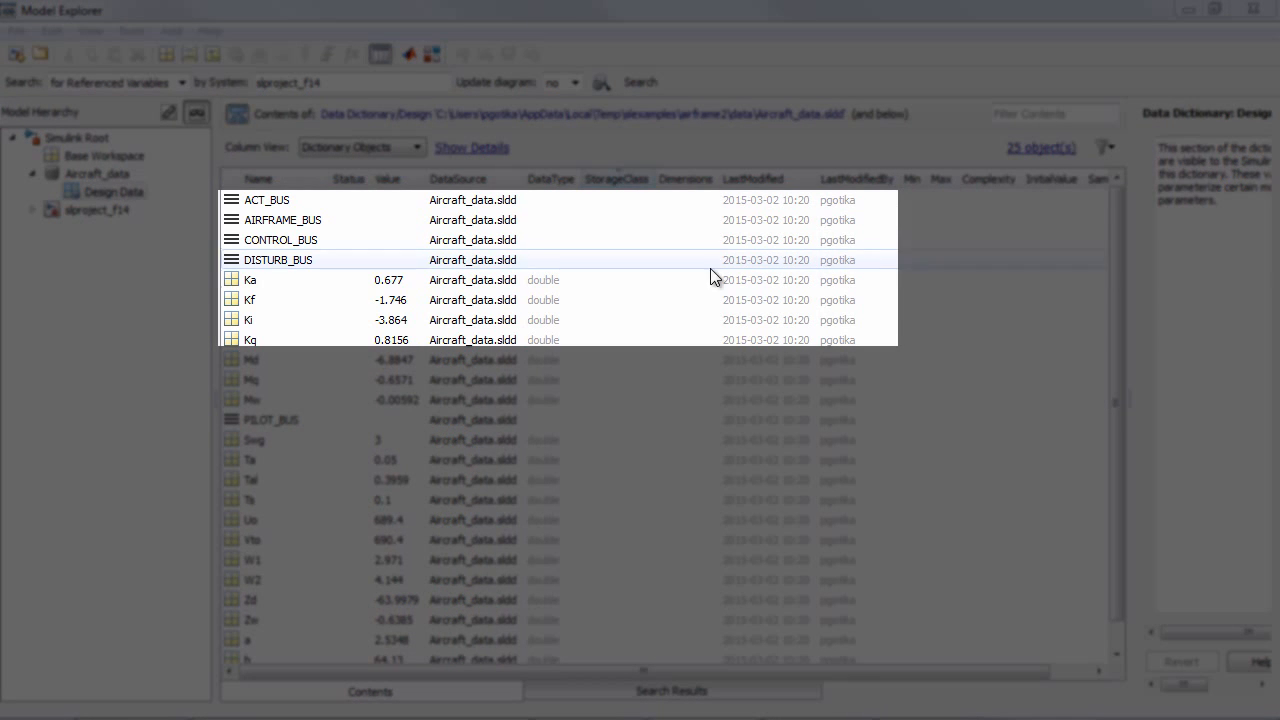
- Set the value of the Ka entry in the Aircraft_data dictionary to 0.6775
{"action": "double_click", "coordinate": [400, 281]}
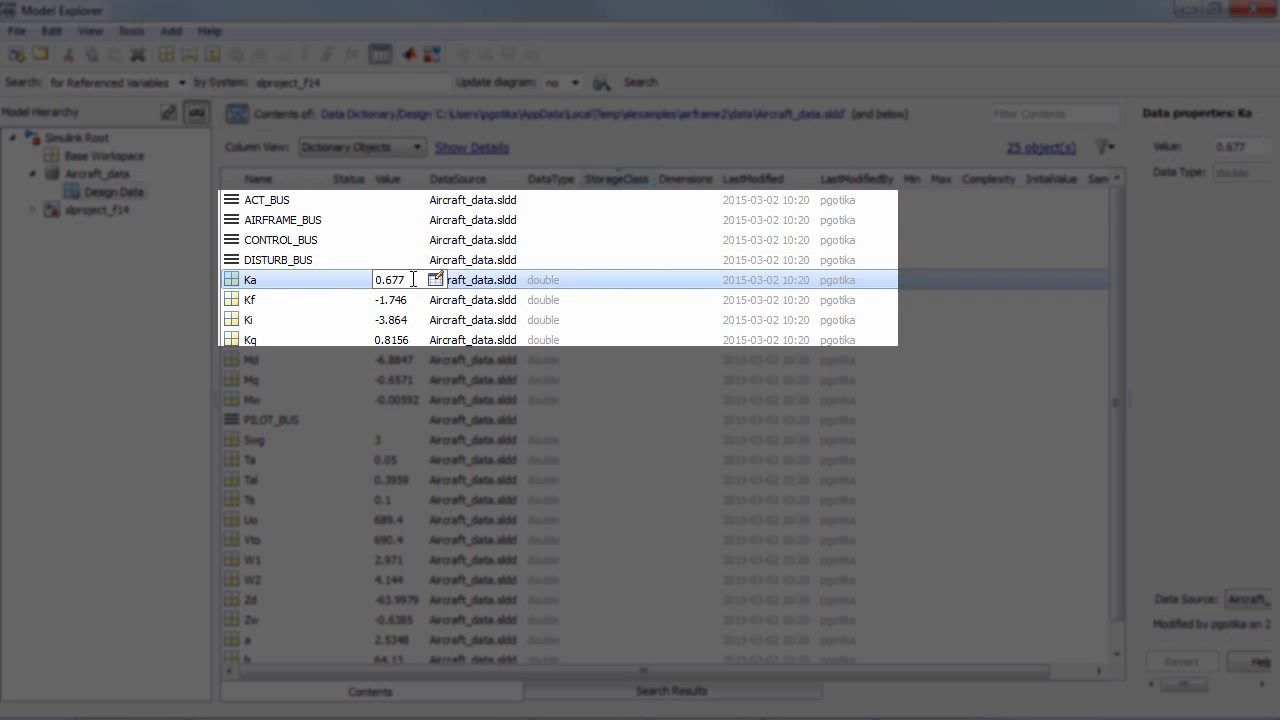
{"action": "type", "text": "5"}
{"action": "left_click", "coordinate": [342, 283]}
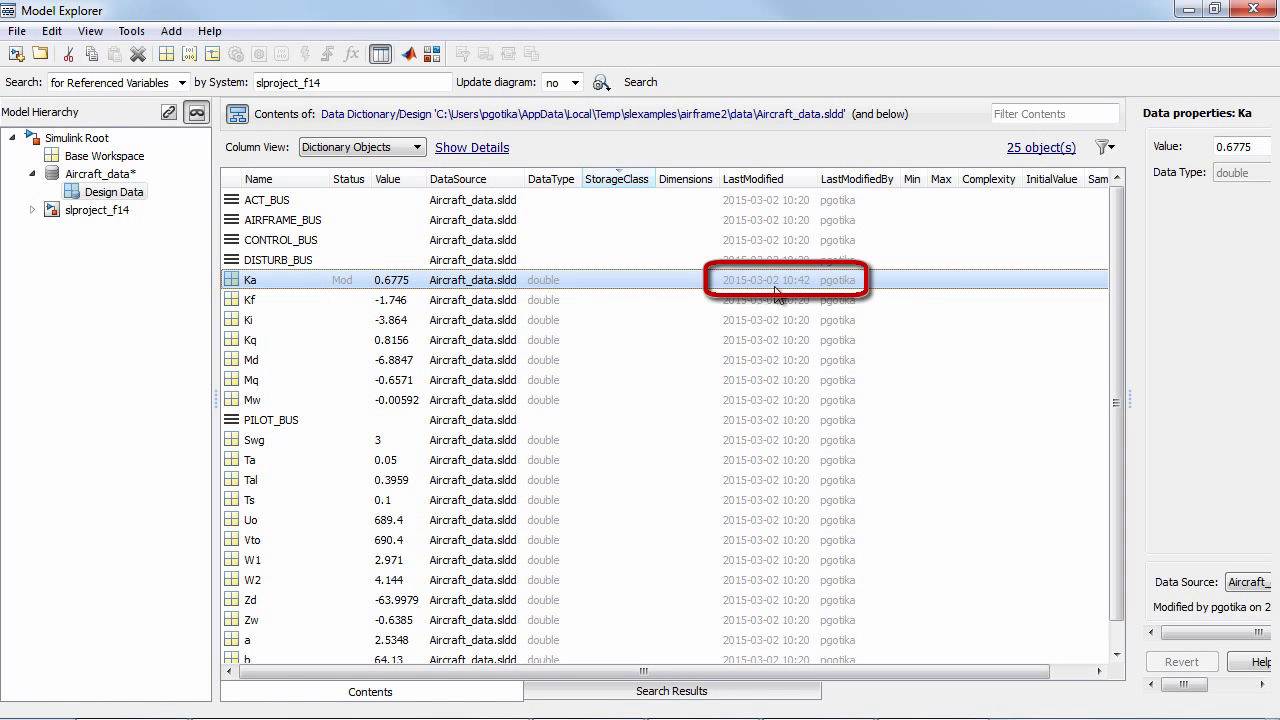
- Compare the modified Ka entry with its previous version and save the changes to the Aircraft_data dictionary
{"action": "right_click", "coordinate": [871, 280]}
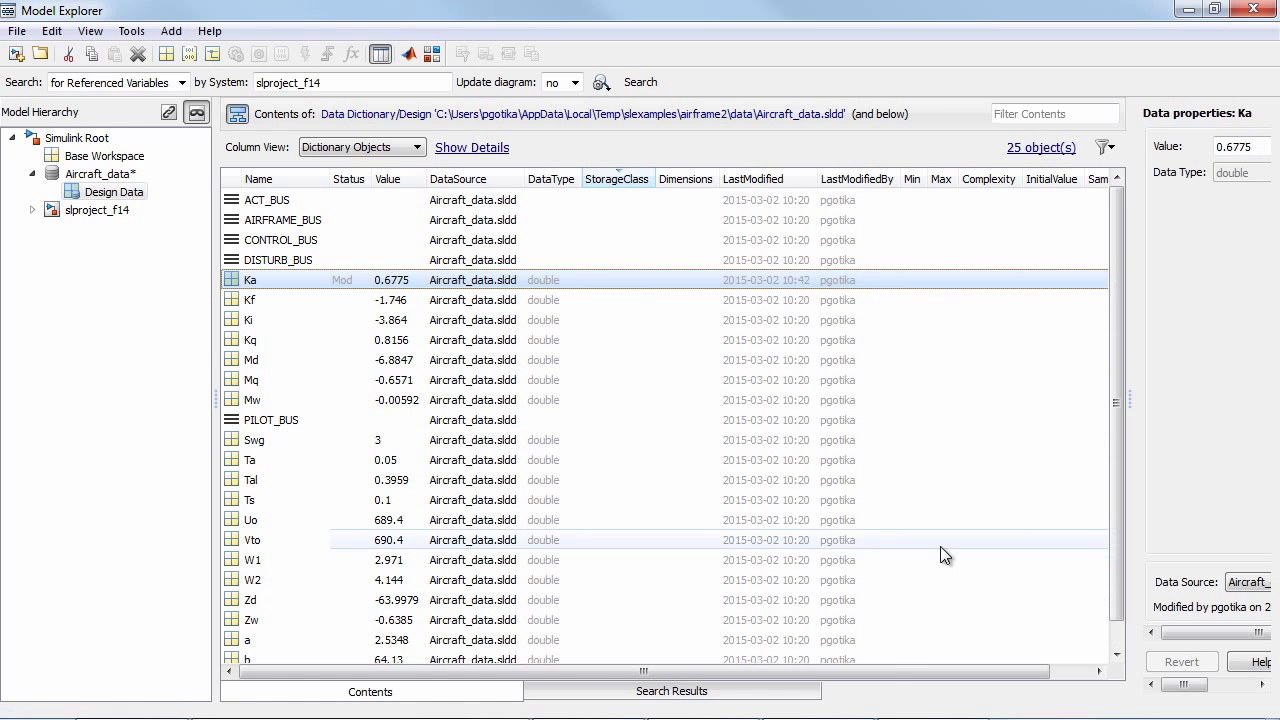
{"action": "left_click", "coordinate": [944, 548]}
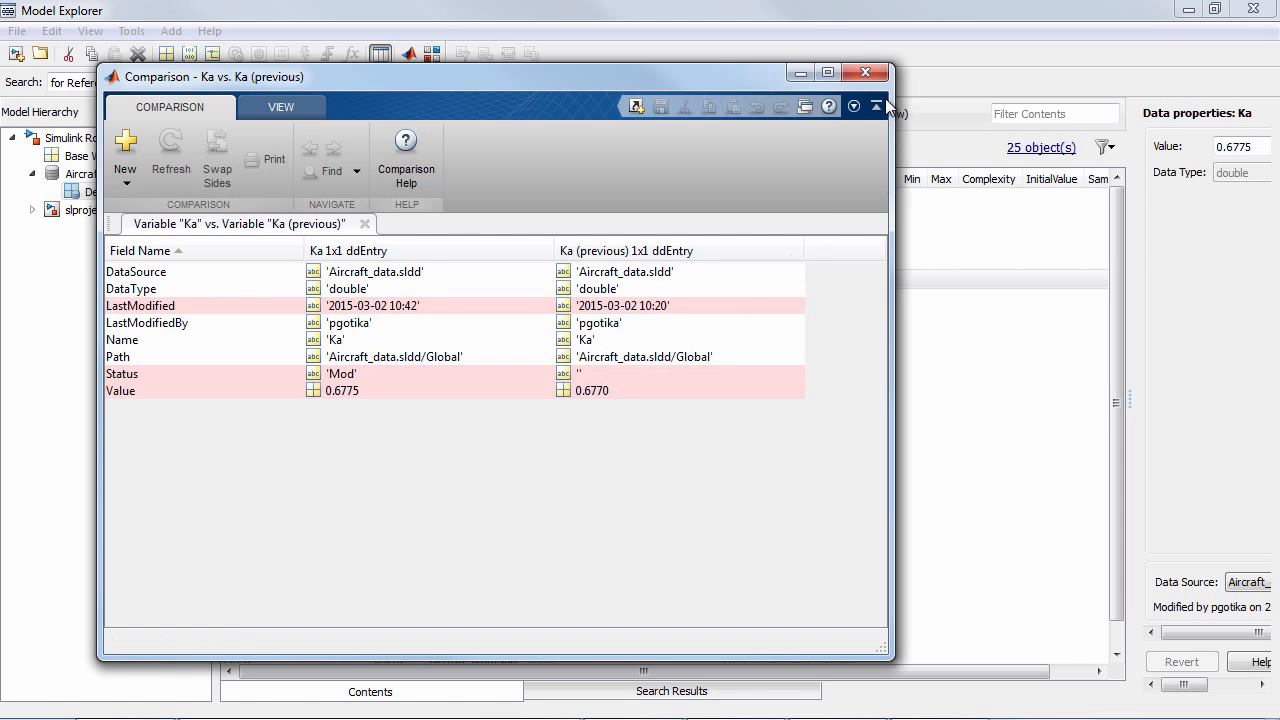
{"action": "left_click", "coordinate": [868, 73]}
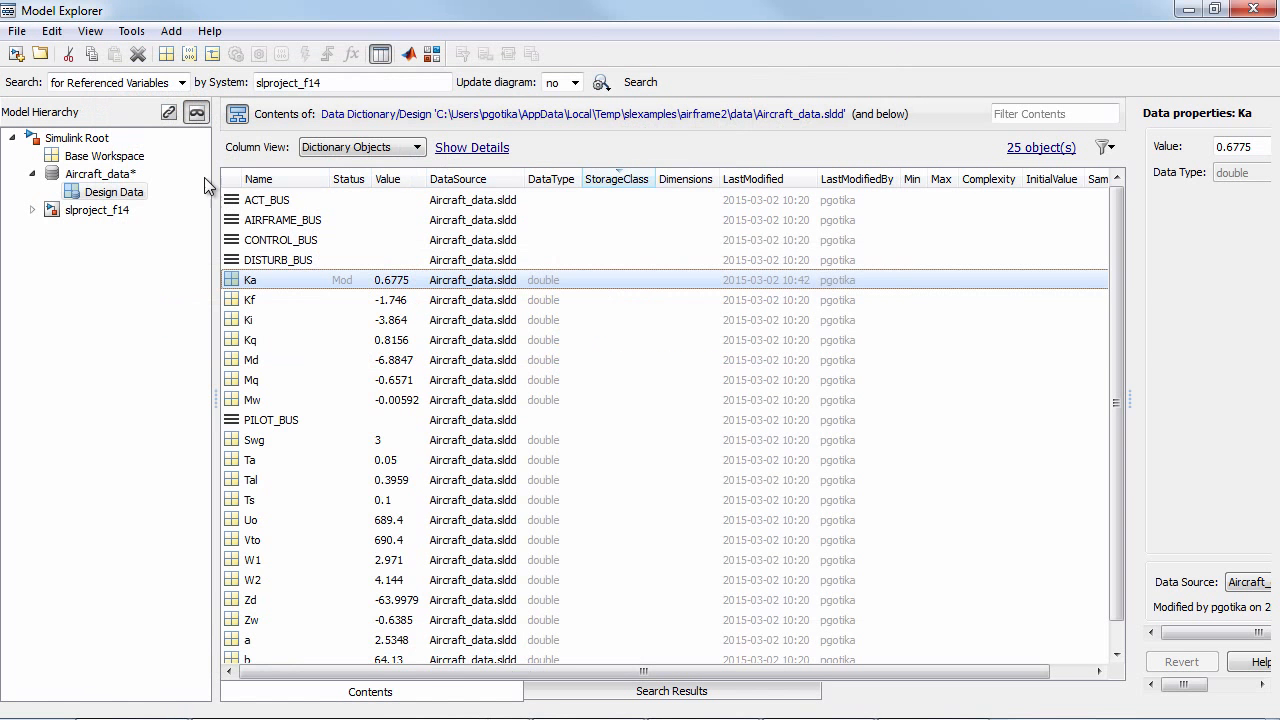
{"action": "right_click", "coordinate": [123, 180]}
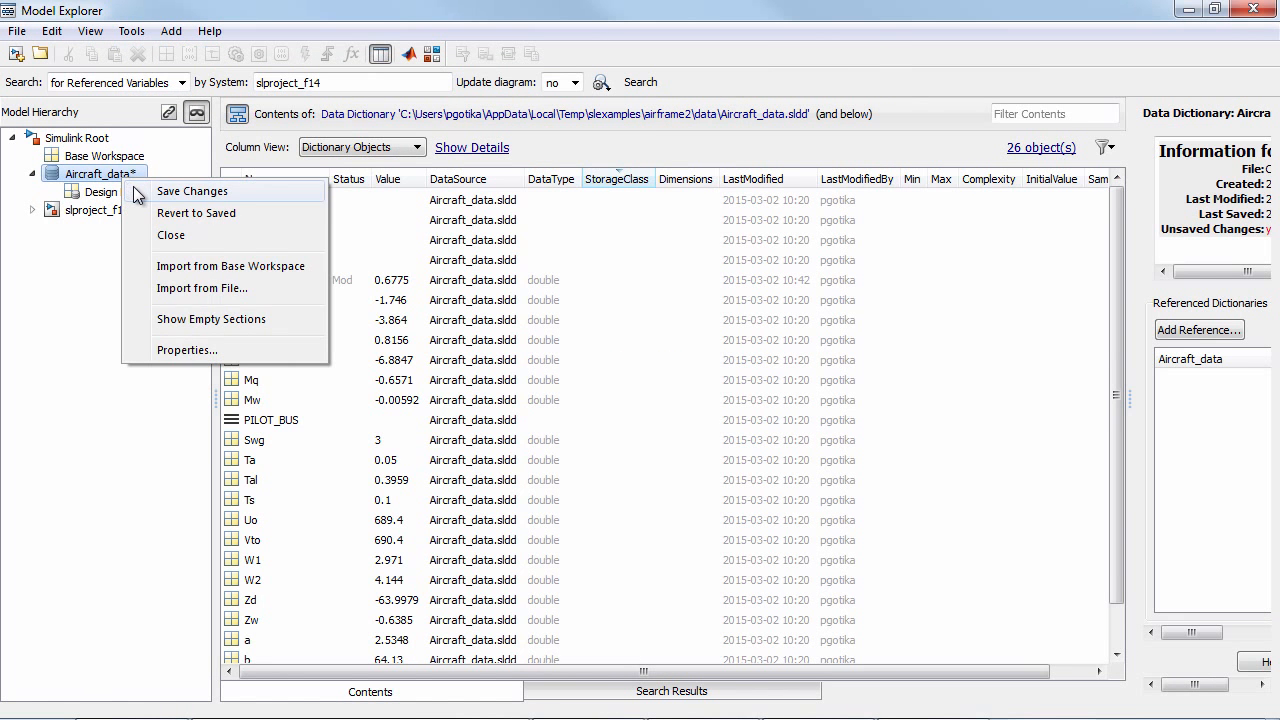
{"action": "left_click", "coordinate": [137, 193]}
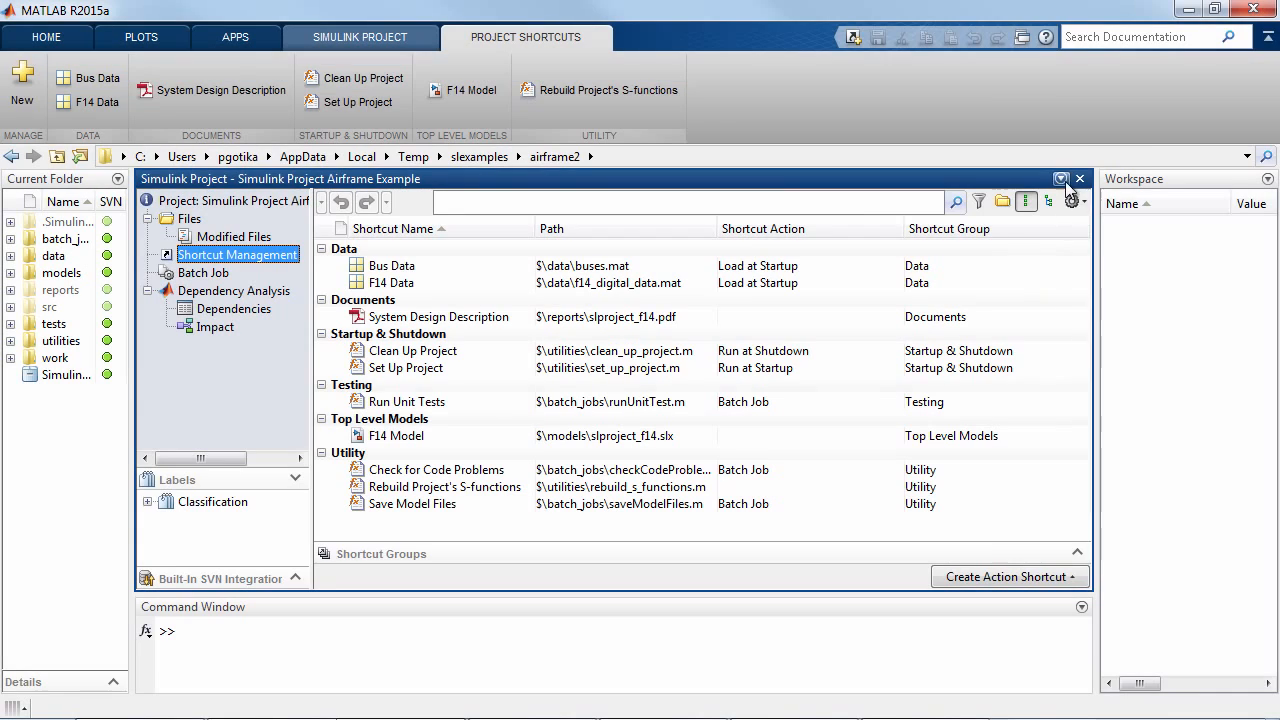
- Undock the Simulink Project window and list the project's modified files
{"action": "left_click", "coordinate": [1063, 179]}
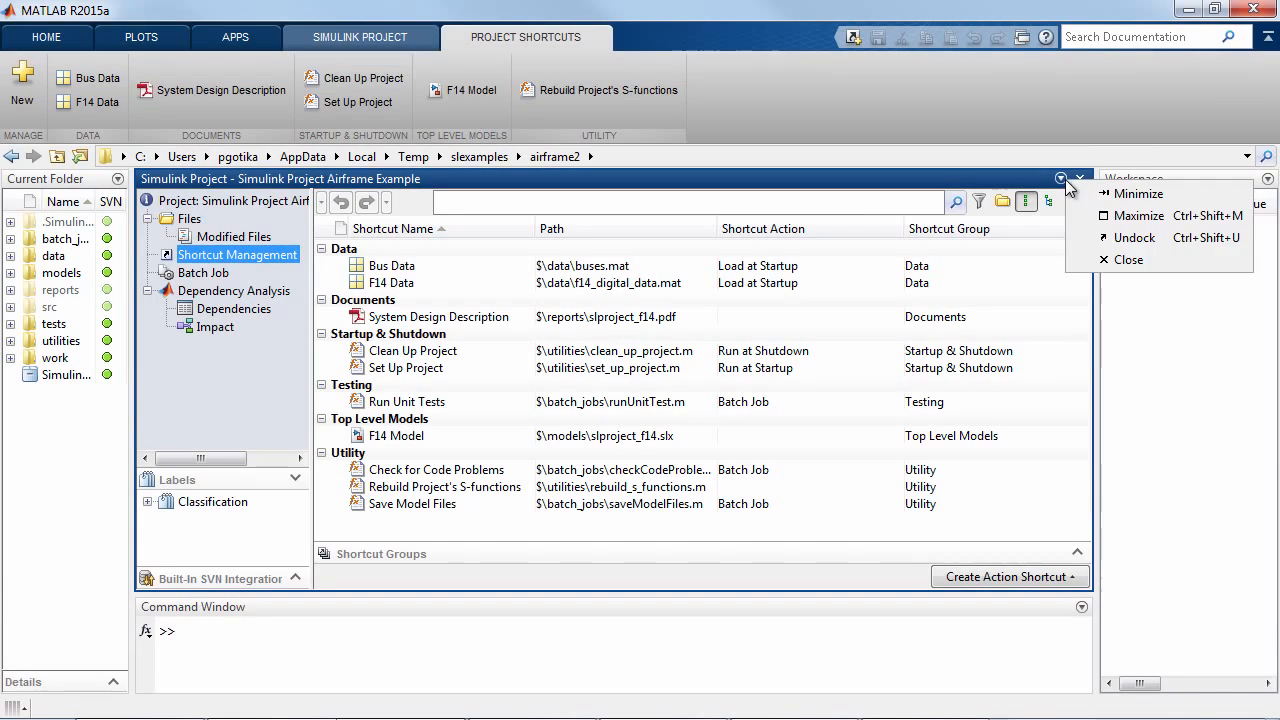
{"action": "left_click", "coordinate": [1089, 239]}
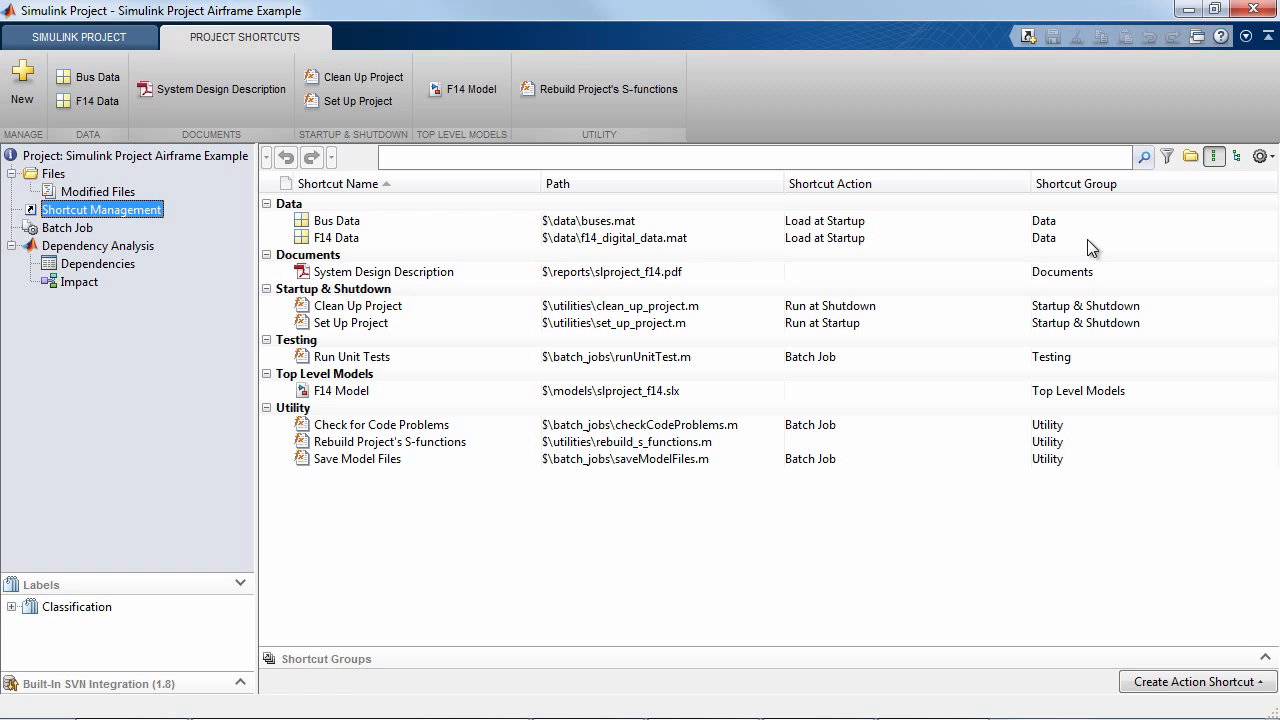
{"action": "left_click", "coordinate": [127, 194]}
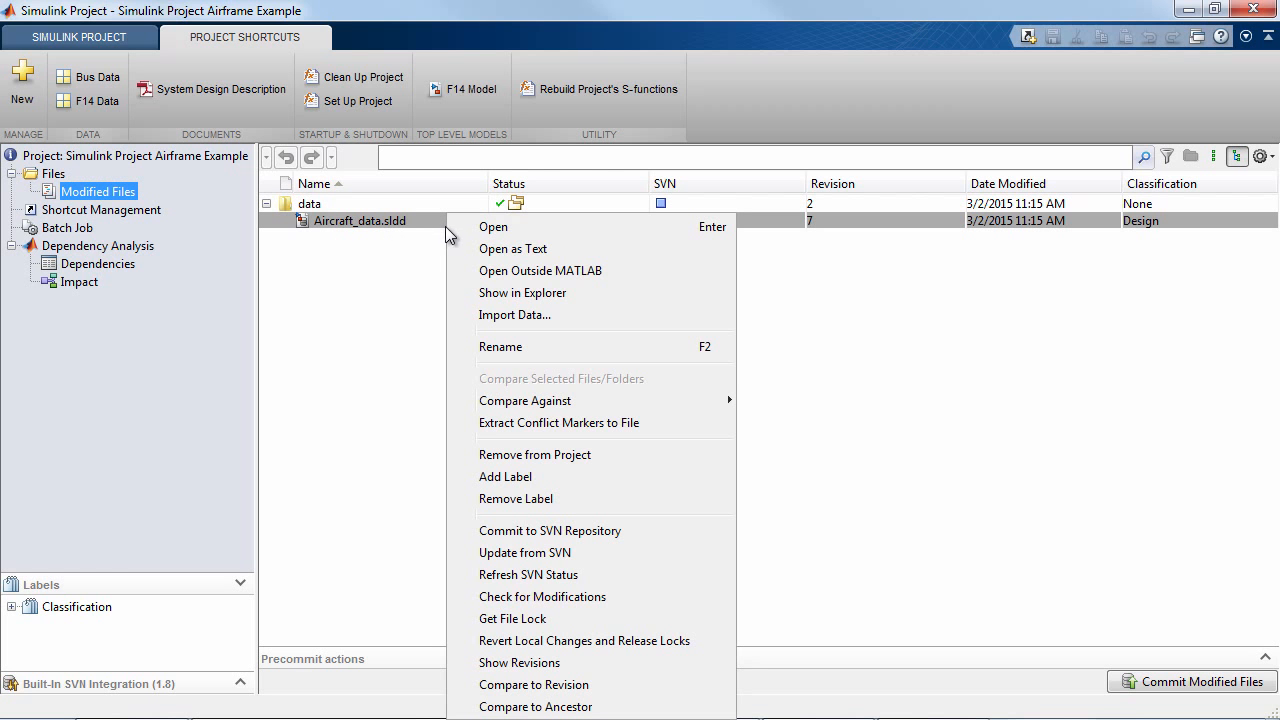
- Compare Aircraft_data.sldd with its revision 3 and open the change details for the Kf variable
{"action": "left_click", "coordinate": [535, 688]}
{"action": "left_click", "coordinate": [362, 184]}
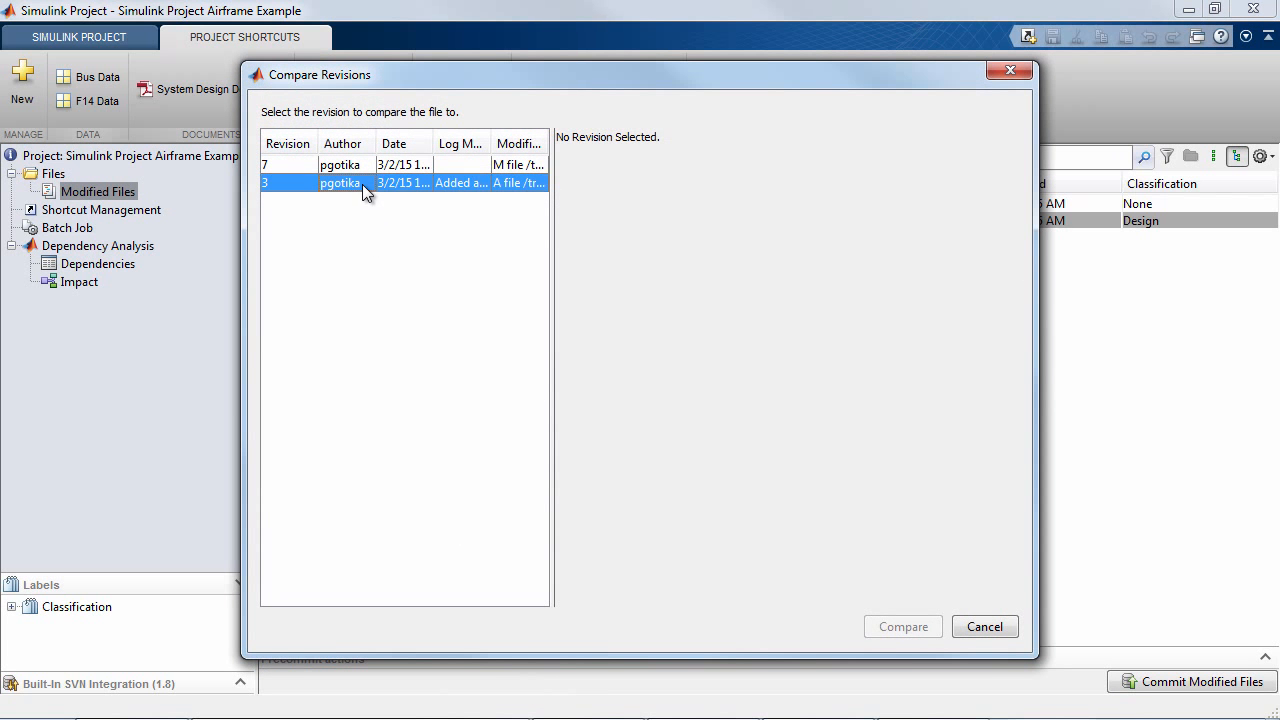
{"action": "left_click", "coordinate": [905, 633]}
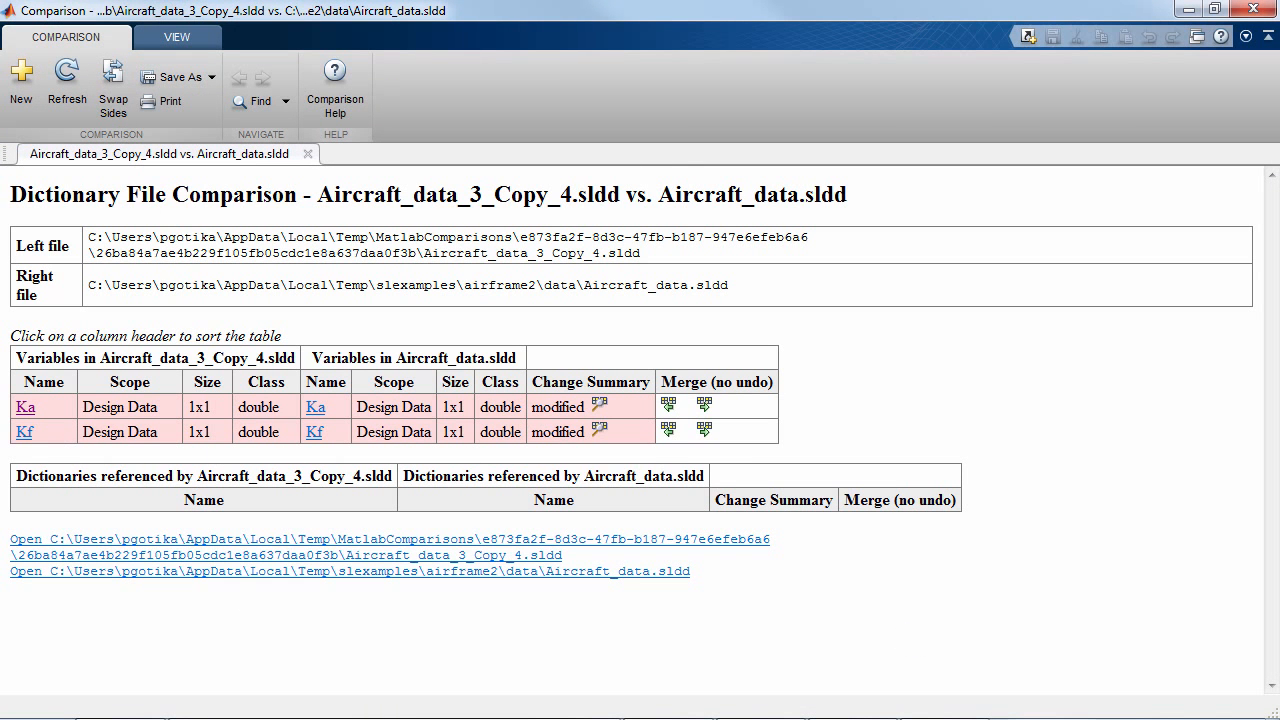
{"action": "left_click", "coordinate": [605, 431]}
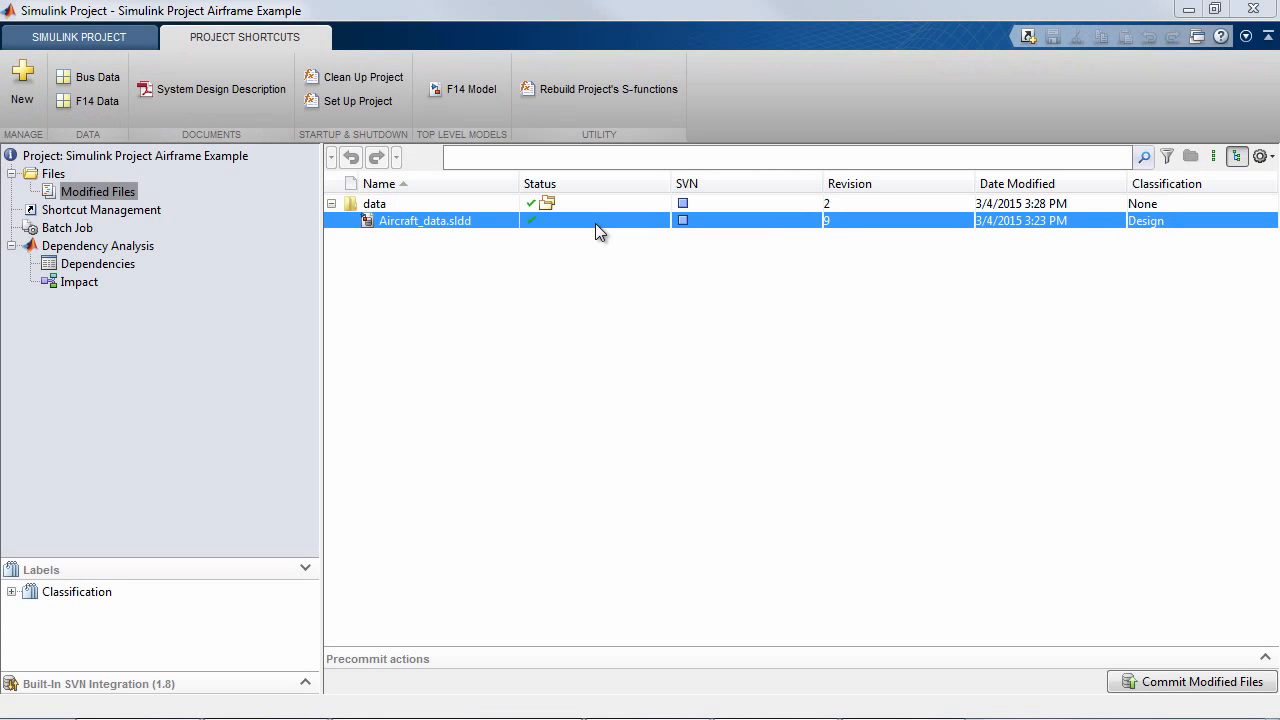
- Commit the project's modified files to source control with the comment "updated data dictionary"
{"action": "left_click", "coordinate": [1170, 683]}
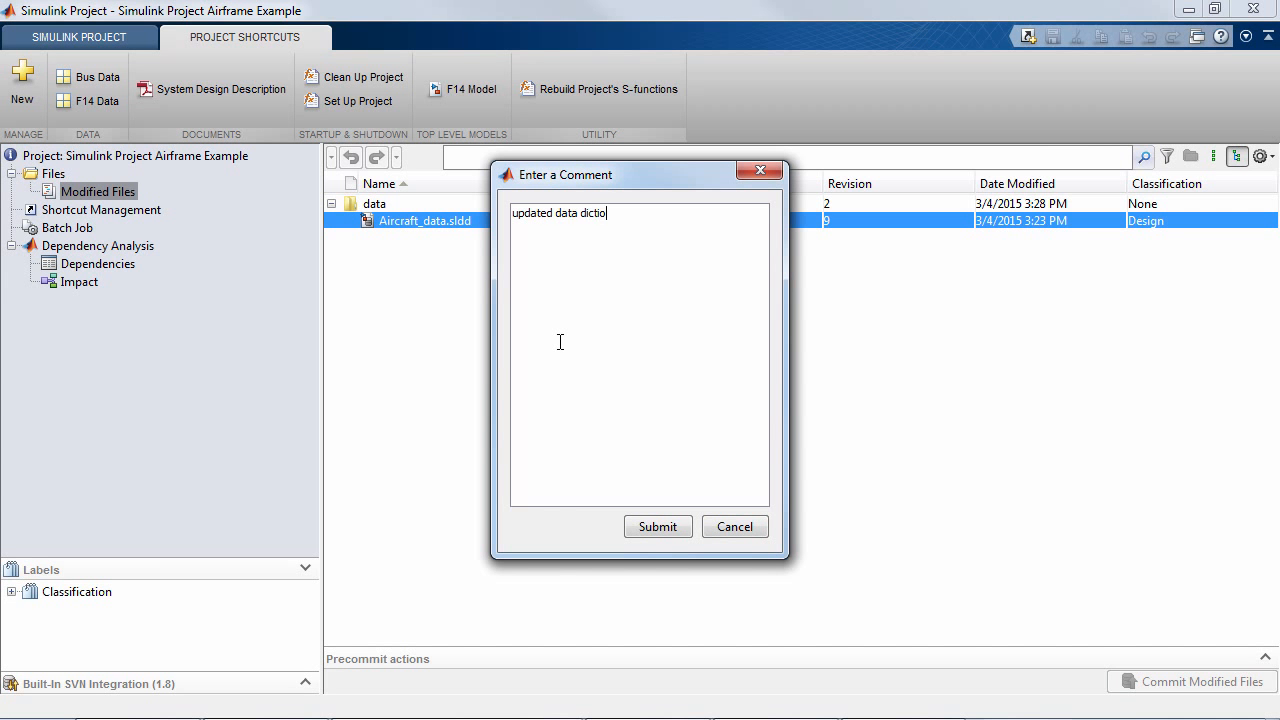
{"action": "type", "text": "updated data dictionary"}
{"action": "left_click", "coordinate": [661, 530]}
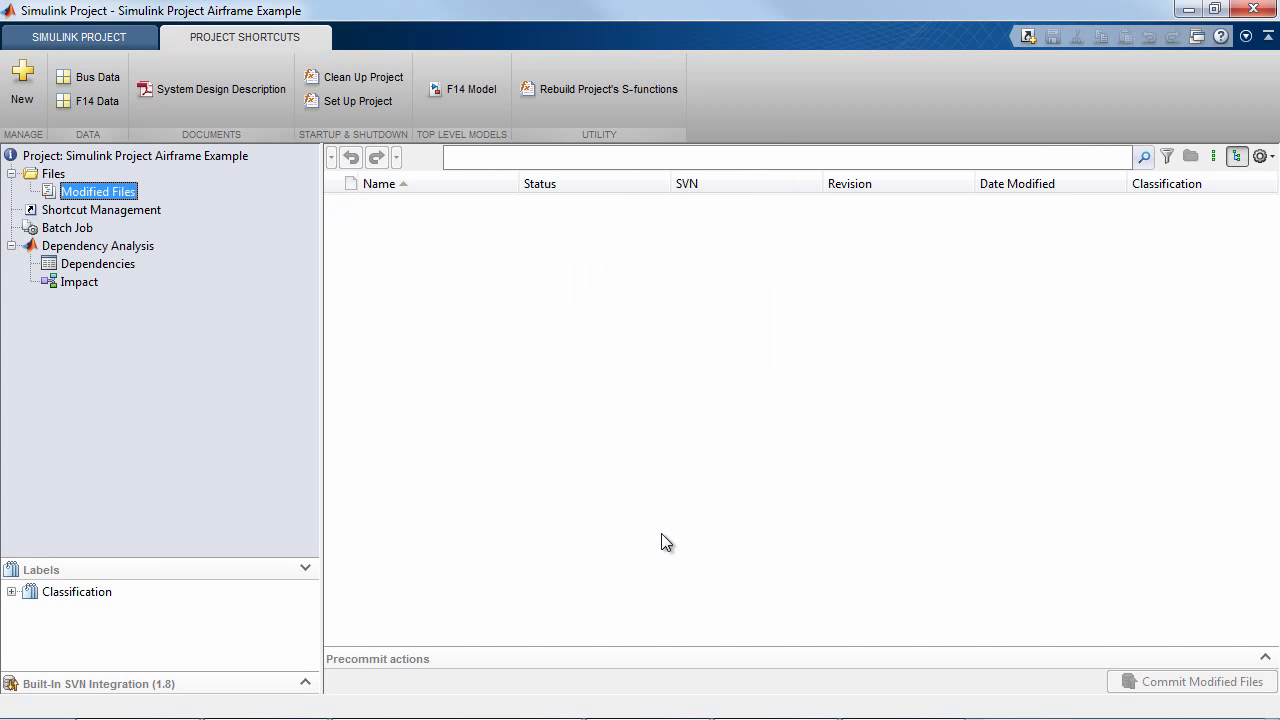